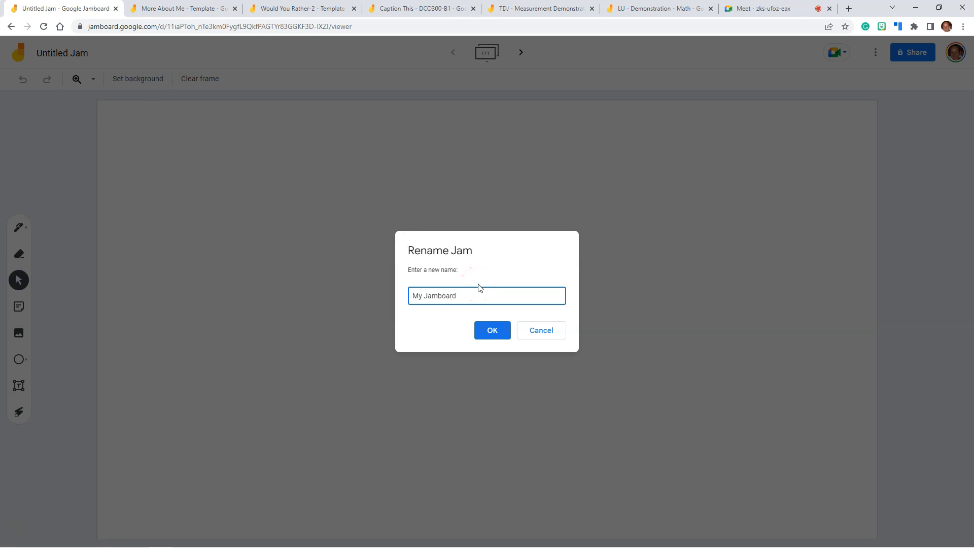
# Step: Rename the untitled Jam as My Jamboard
pyautogui.press('Return')
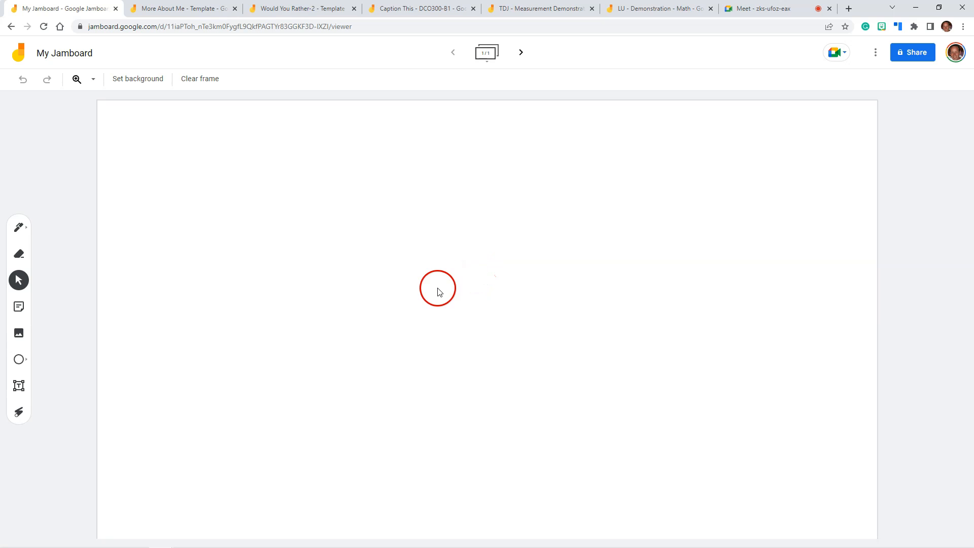
pyautogui.click(134, 84)
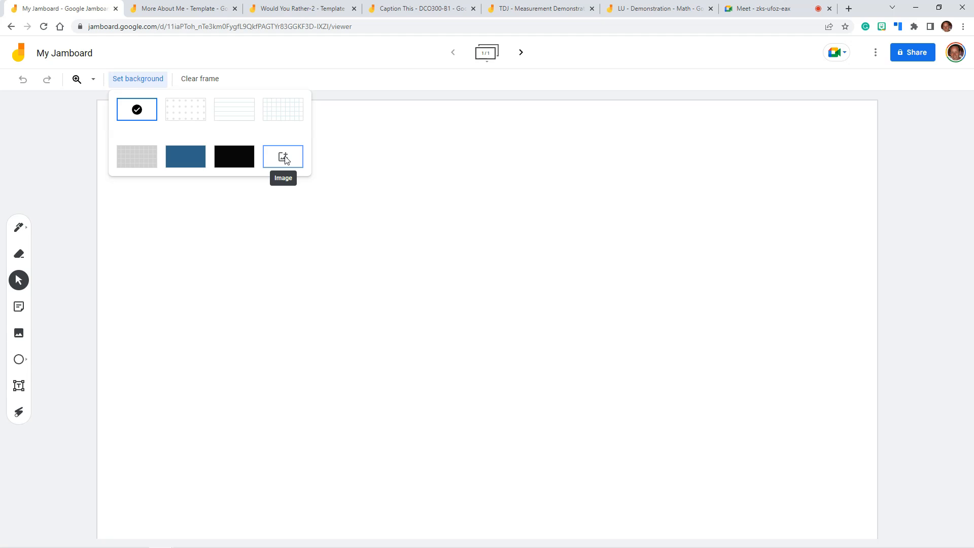
pyautogui.click(285, 159)
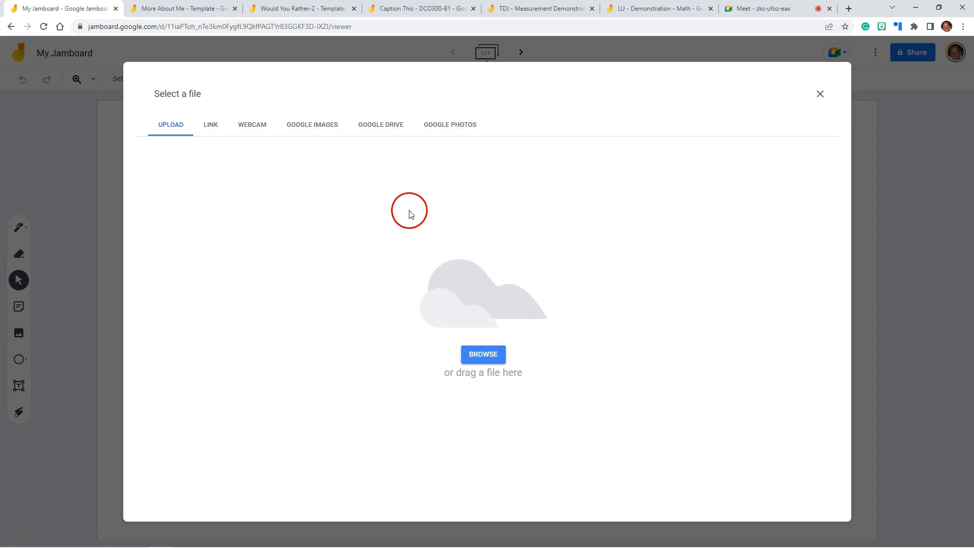
pyautogui.click(820, 94)
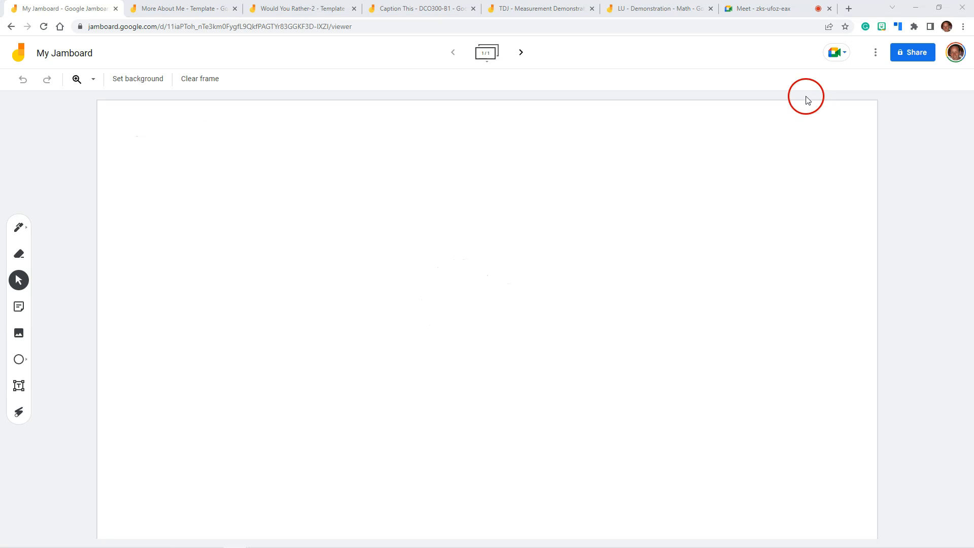
# Step: Add a second blank frame after the first one and delete it again, leaving the frame bar collapsed
pyautogui.click(487, 67)
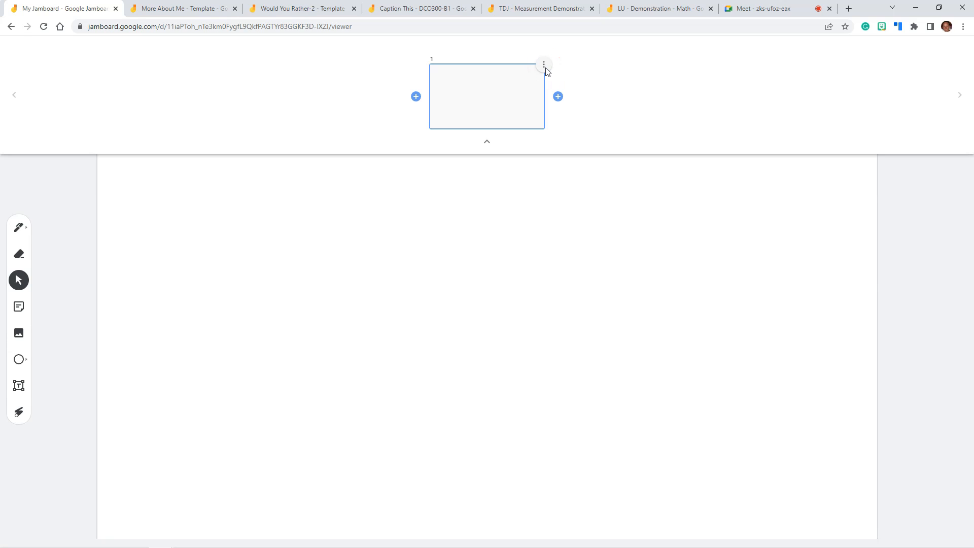
pyautogui.click(558, 96)
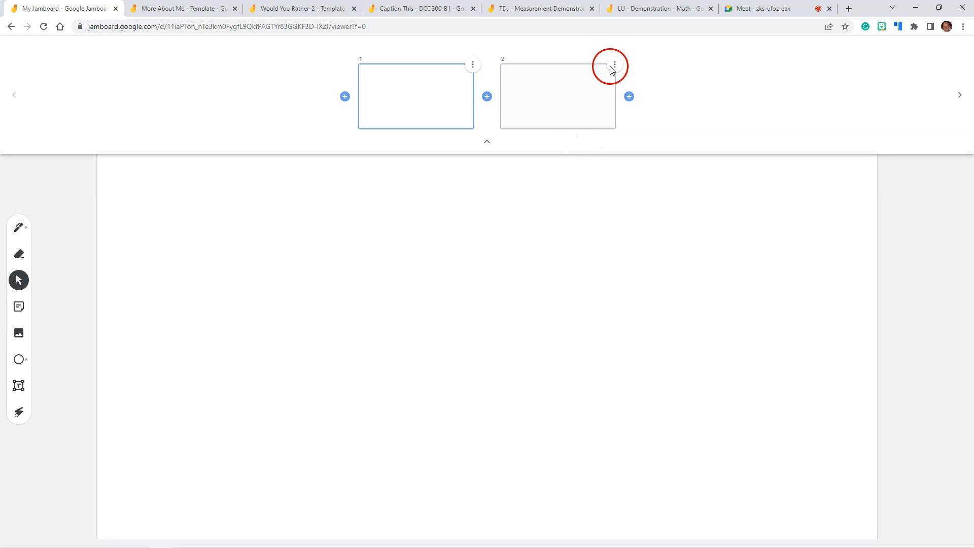
pyautogui.click(615, 65)
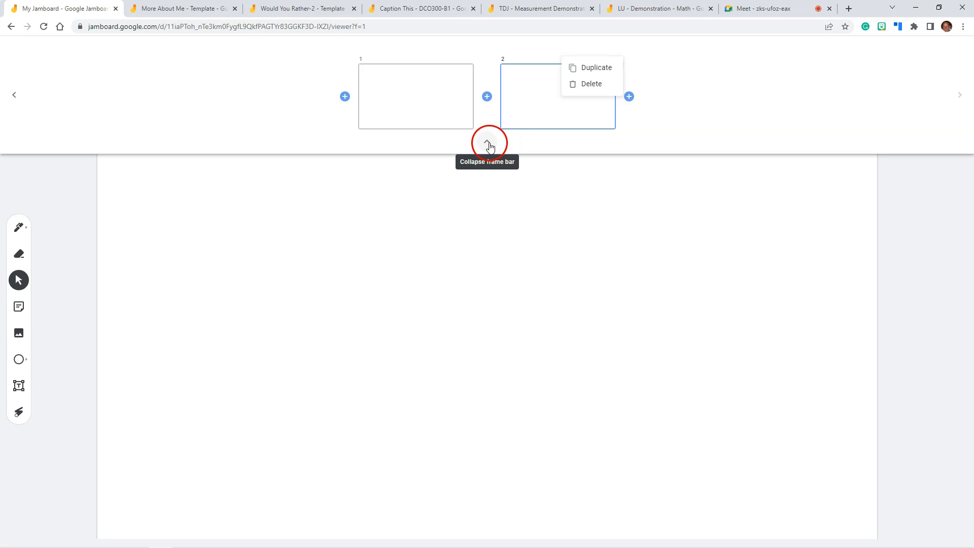
pyautogui.click(588, 85)
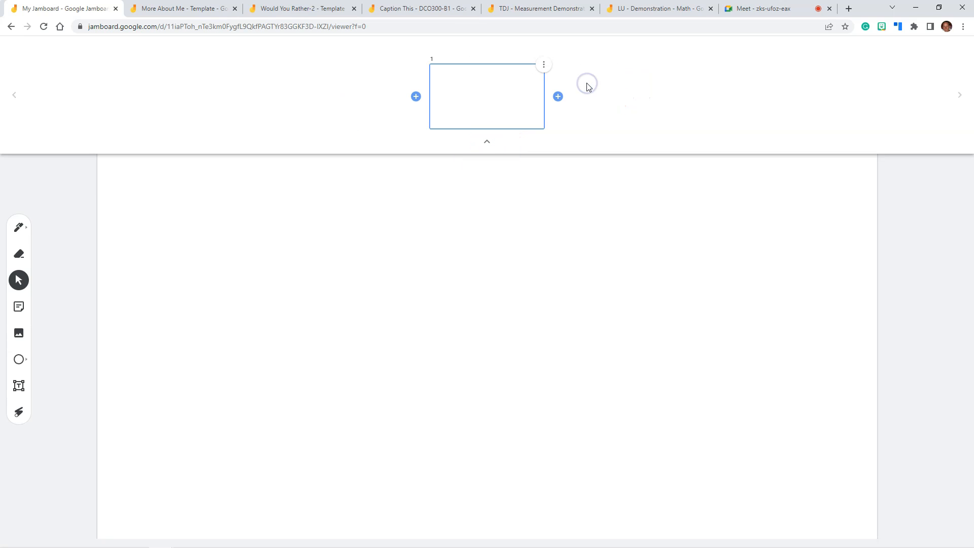
pyautogui.click(488, 144)
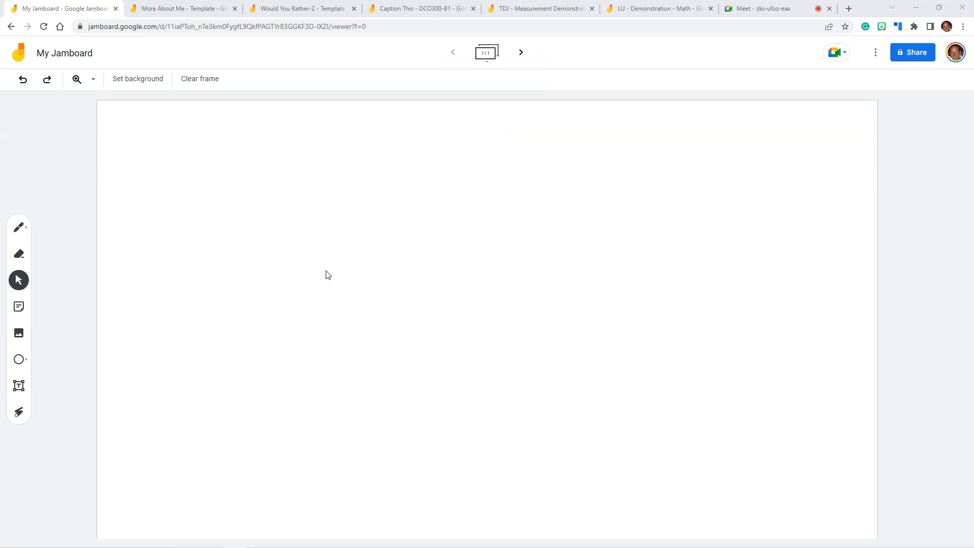
# Step: Draw a blue freehand zigzag with the pen in the upper-left area of the frame
pyautogui.click(18, 228)
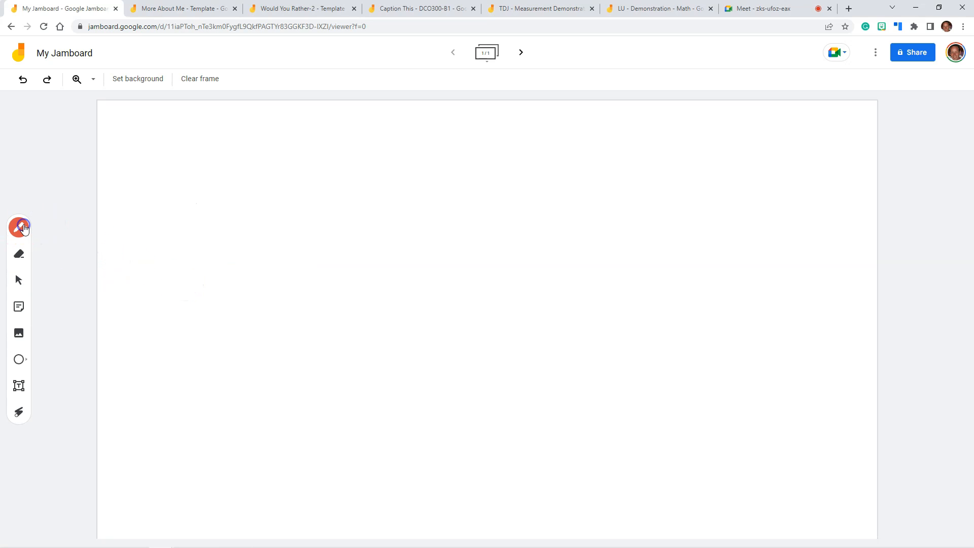
pyautogui.click(24, 229)
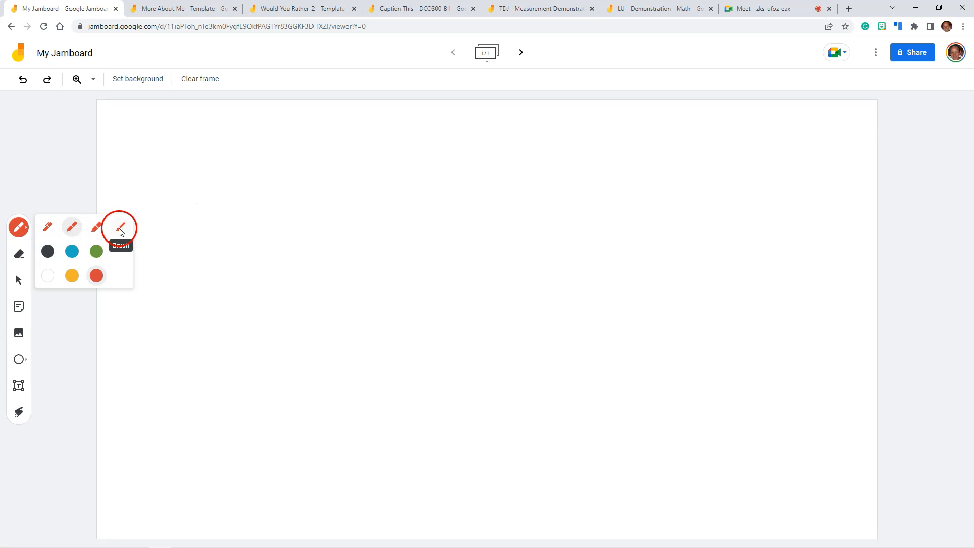
pyautogui.click(72, 251)
pyautogui.moveTo(182, 196)
pyautogui.mouseDown()
pyautogui.moveTo(174, 211)
pyautogui.moveTo(194, 241)
pyautogui.moveTo(219, 248)
pyautogui.moveTo(212, 261)
pyautogui.mouseUp()
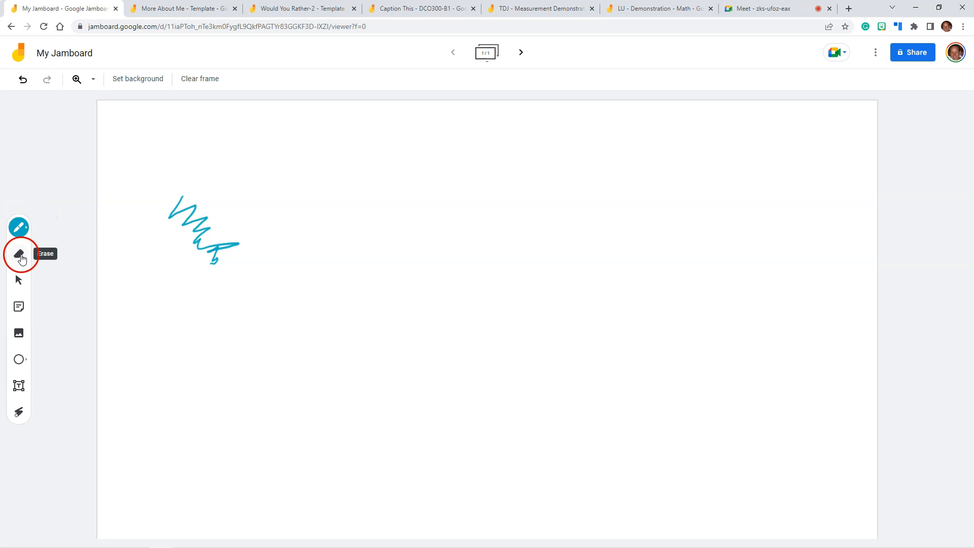
# Step: Erase the upper part of the blue zigzag and return to the Select tool
pyautogui.click(22, 256)
pyautogui.moveTo(203, 229)
pyautogui.mouseDown()
pyautogui.moveTo(161, 211)
pyautogui.moveTo(168, 228)
pyautogui.moveTo(201, 221)
pyautogui.mouseUp()
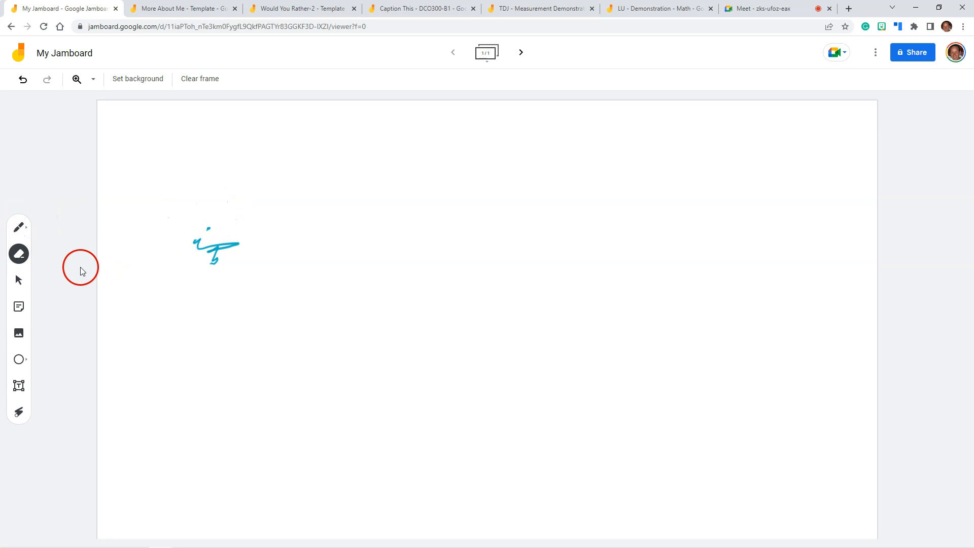
pyautogui.click(17, 280)
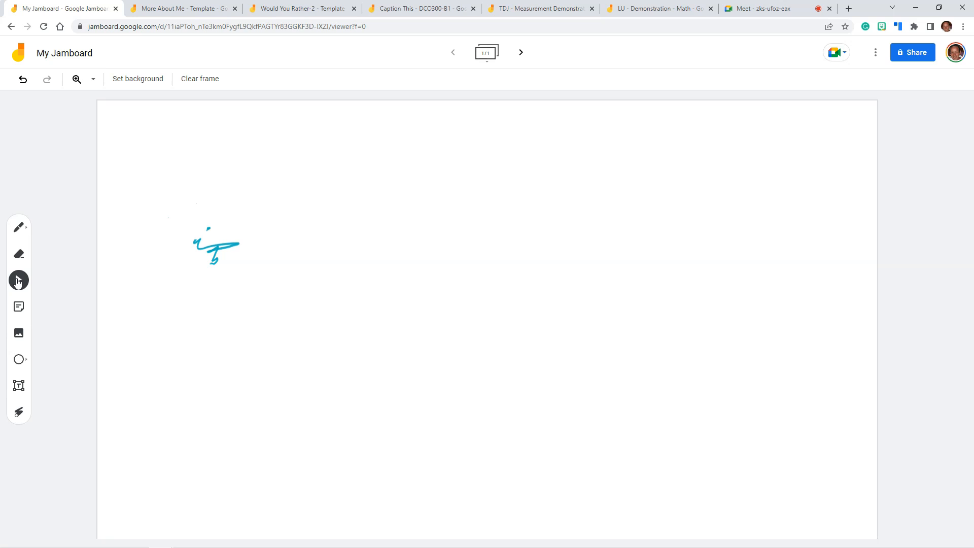
# Step: Add a blue sticky note reading SAMPLE and move it to the frame's upper-left corner
pyautogui.click(20, 309)
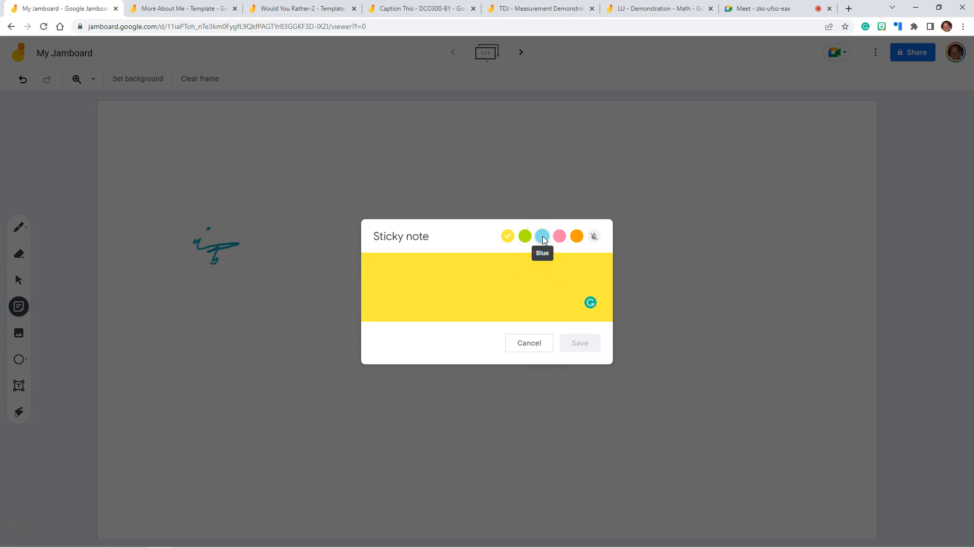
pyautogui.write('SAMPLE')
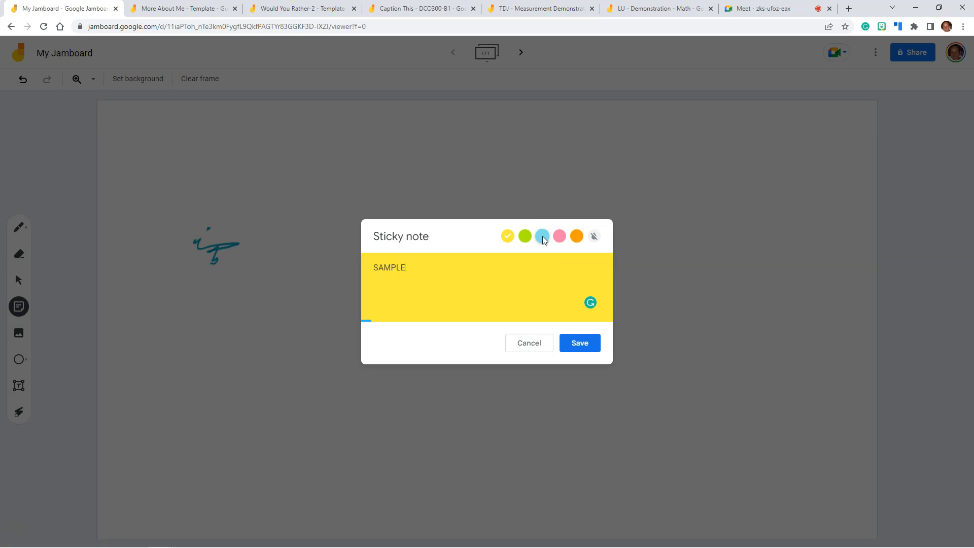
pyautogui.click(543, 236)
pyautogui.click(579, 344)
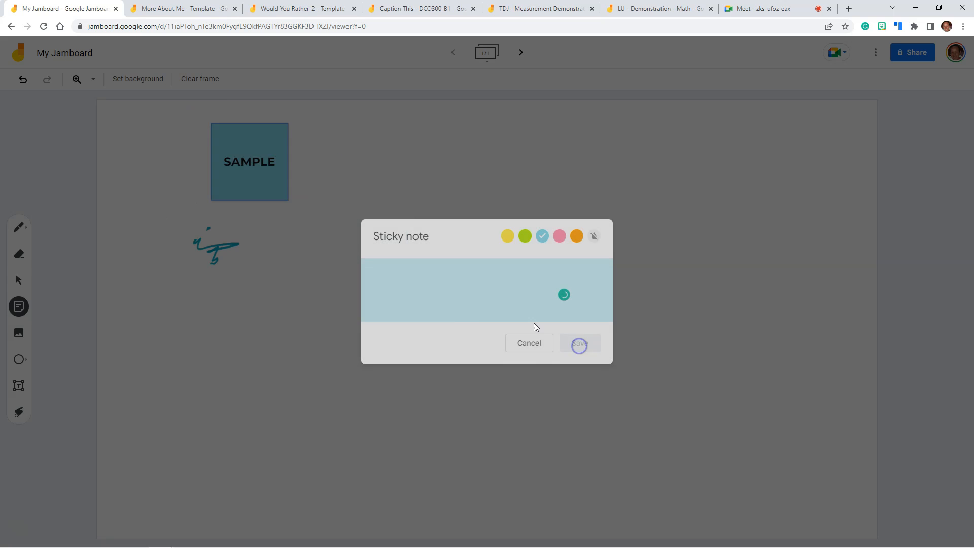
pyautogui.click(185, 176)
pyautogui.click(530, 343)
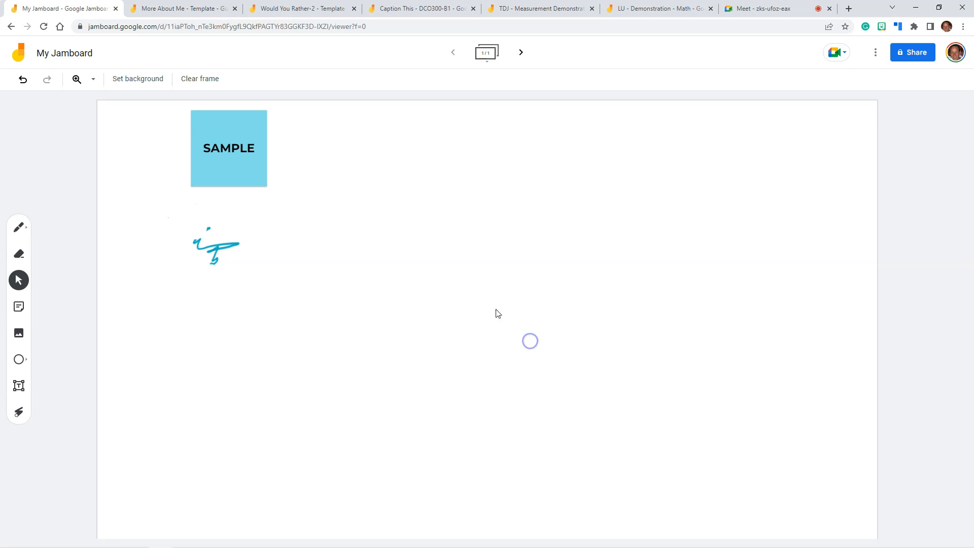
pyautogui.click(221, 151)
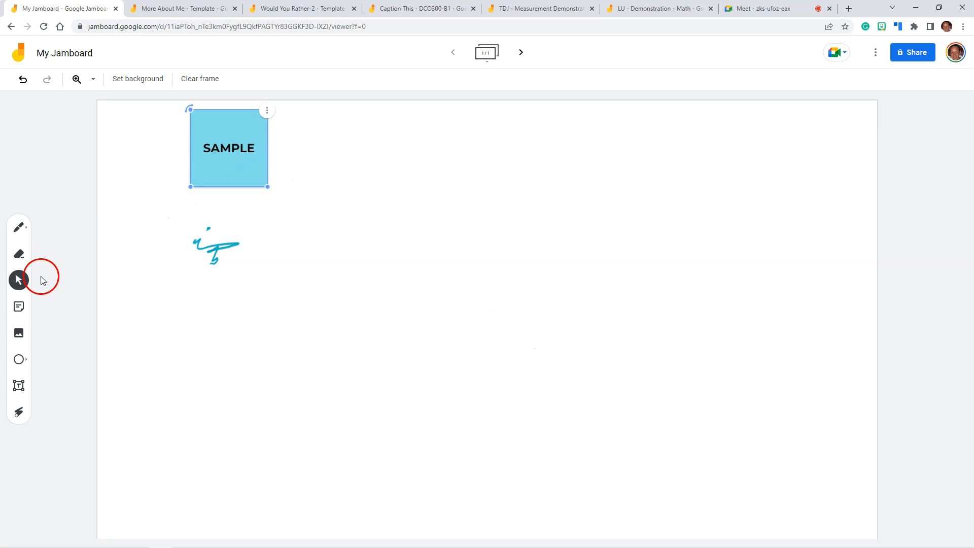
pyautogui.moveTo(222, 137); pyautogui.dragTo(161, 141)
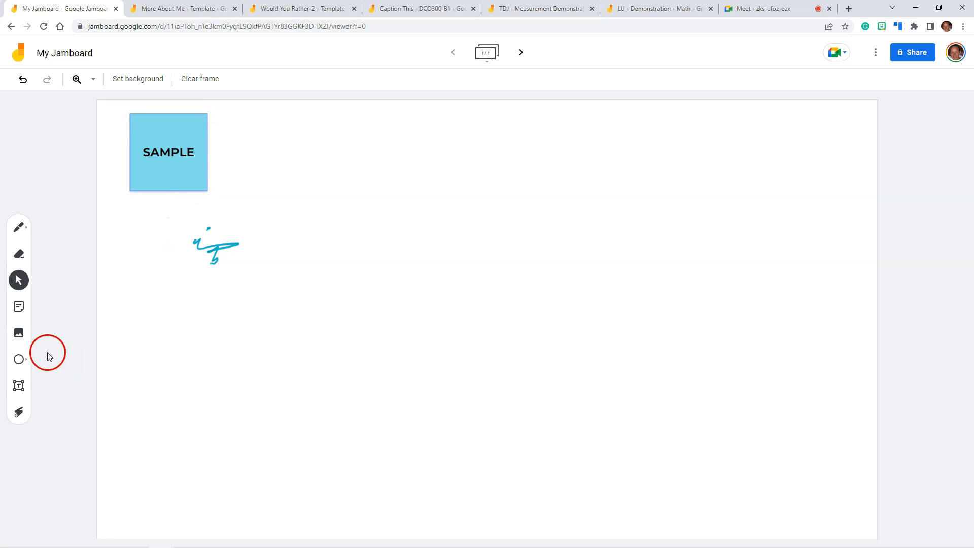
pyautogui.click(20, 335)
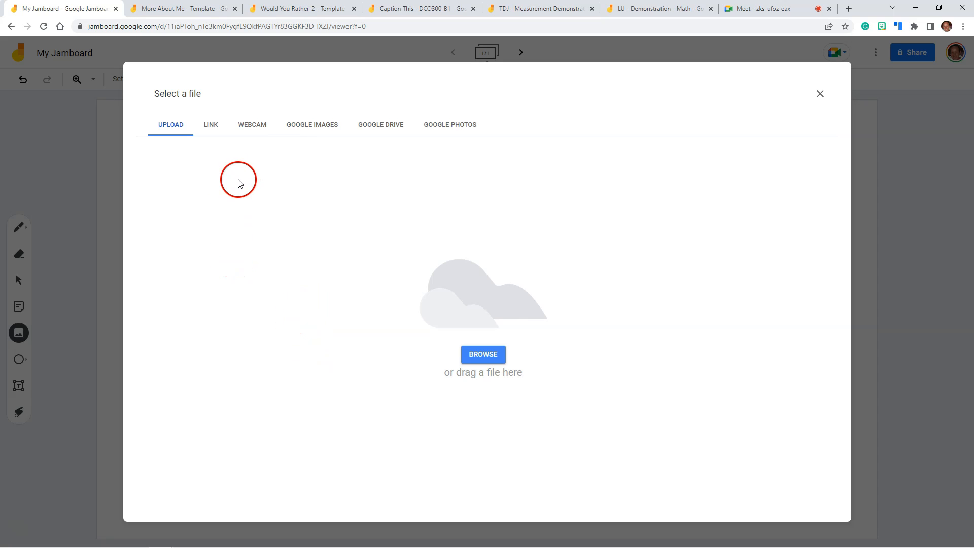
pyautogui.click(820, 94)
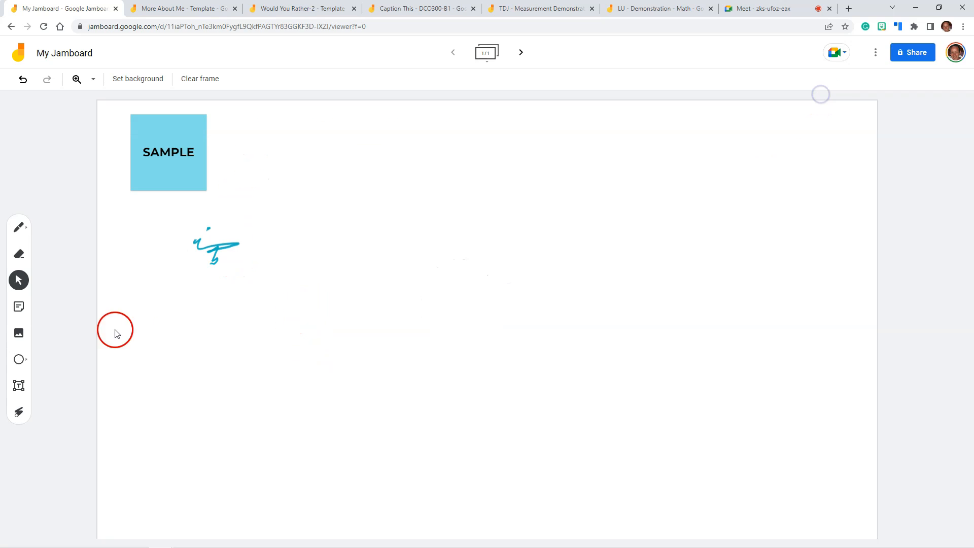
# Step: Draw a square outline about the size of the sticky note and place it just to the right of the note
pyautogui.click(26, 361)
pyautogui.click(26, 362)
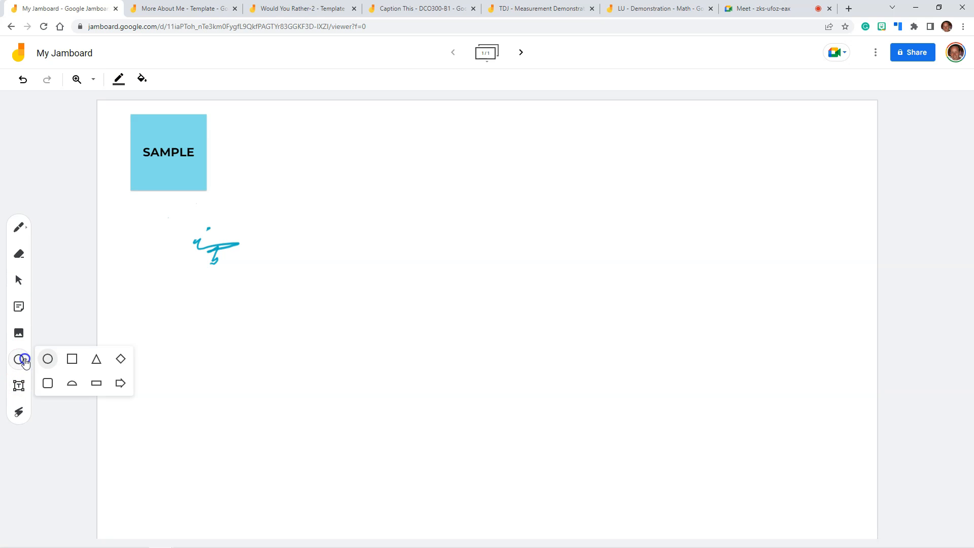
pyautogui.click(72, 359)
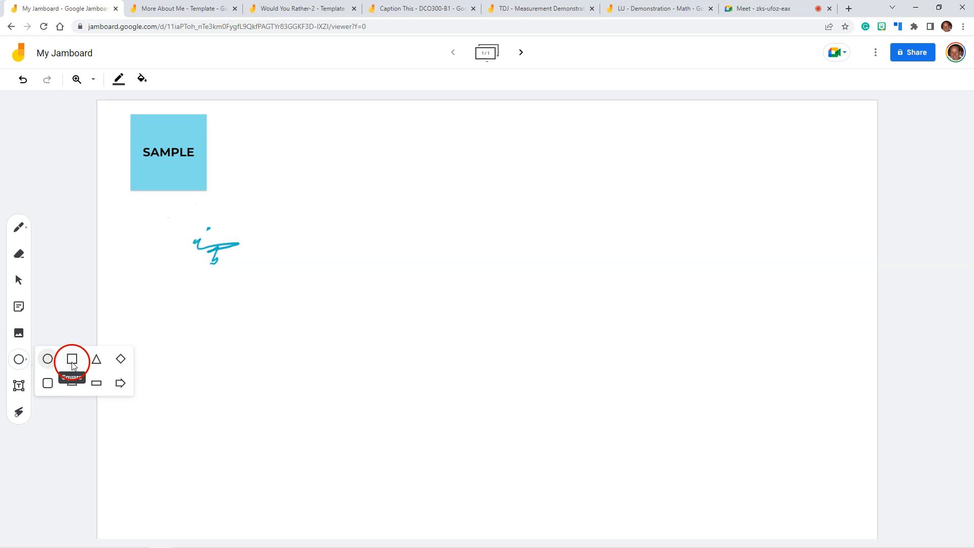
pyautogui.moveTo(304, 150); pyautogui.dragTo(383, 224)
pyautogui.click(324, 292)
pyautogui.click(362, 218)
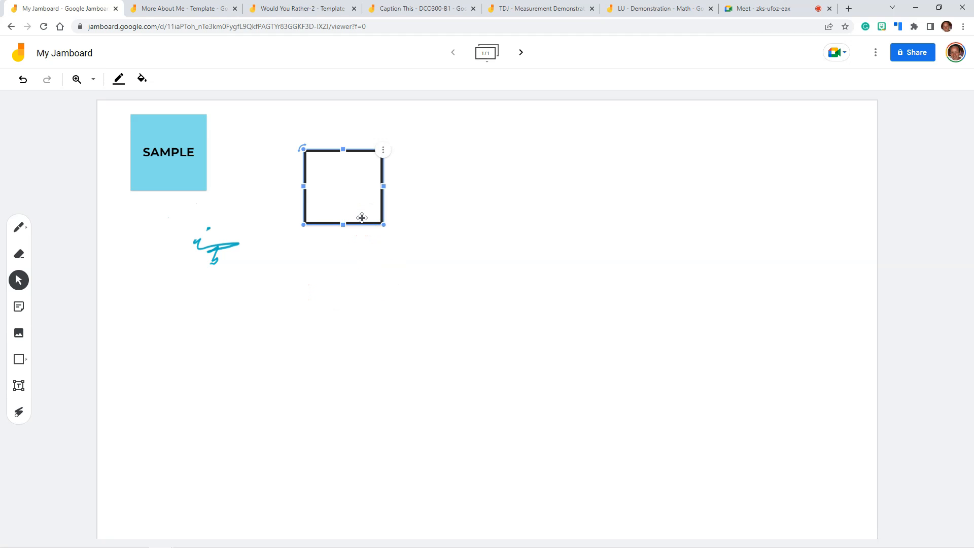
pyautogui.click(361, 206)
pyautogui.moveTo(352, 187); pyautogui.dragTo(277, 158)
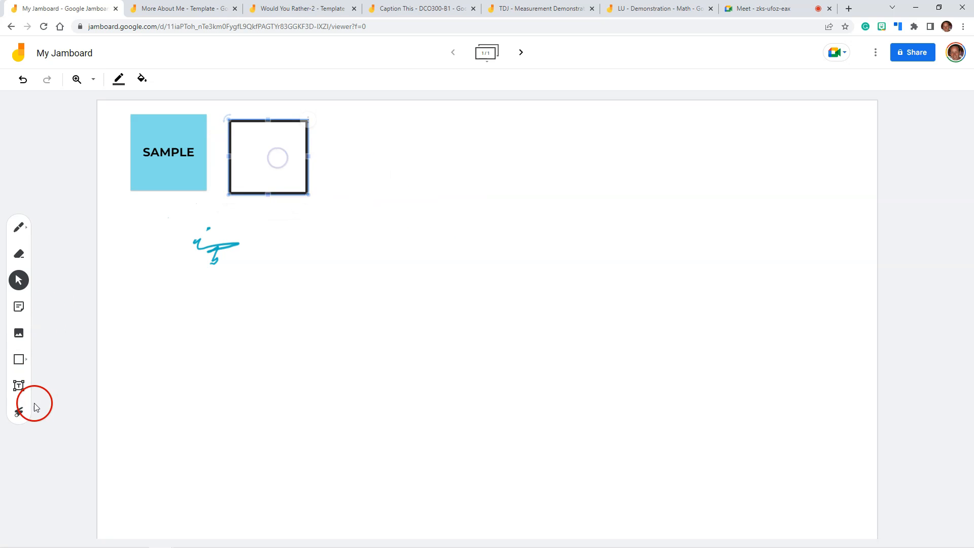
# Step: Trace around the SAMPLE sticky note and over the empty area below the blue drawing with the laser tool
pyautogui.click(21, 414)
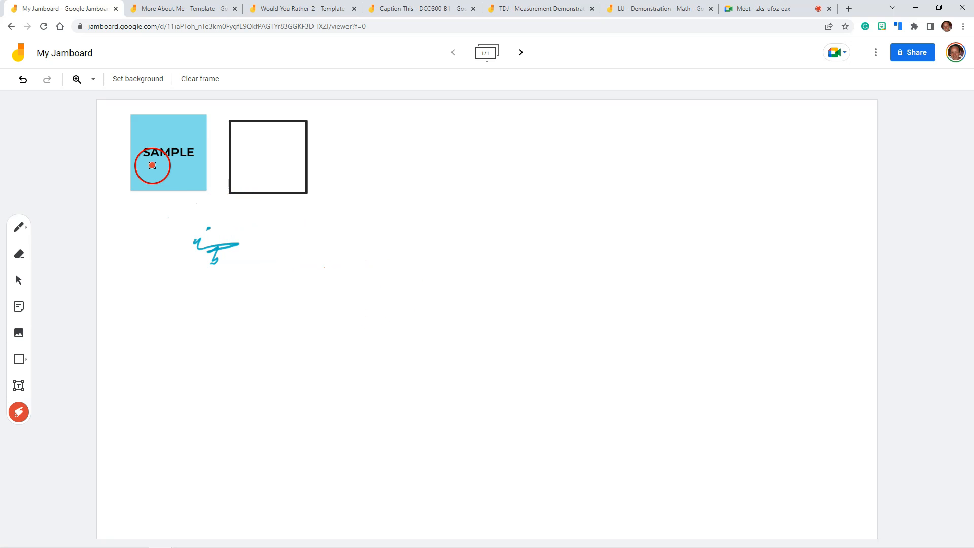
pyautogui.moveTo(139, 198)
pyautogui.mouseDown()
pyautogui.moveTo(177, 196)
pyautogui.moveTo(146, 202)
pyautogui.mouseUp()
pyautogui.moveTo(234, 325); pyautogui.dragTo(238, 319)
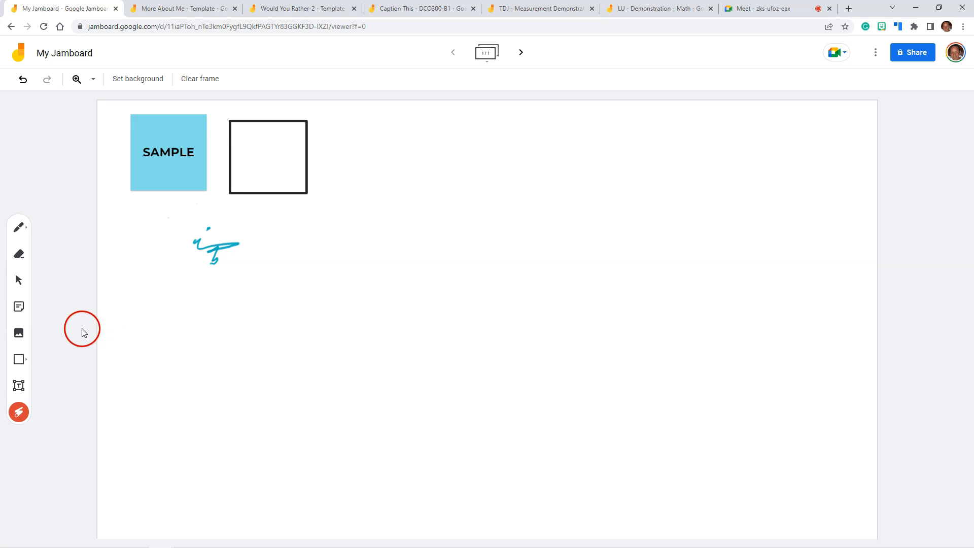
pyautogui.click(17, 524)
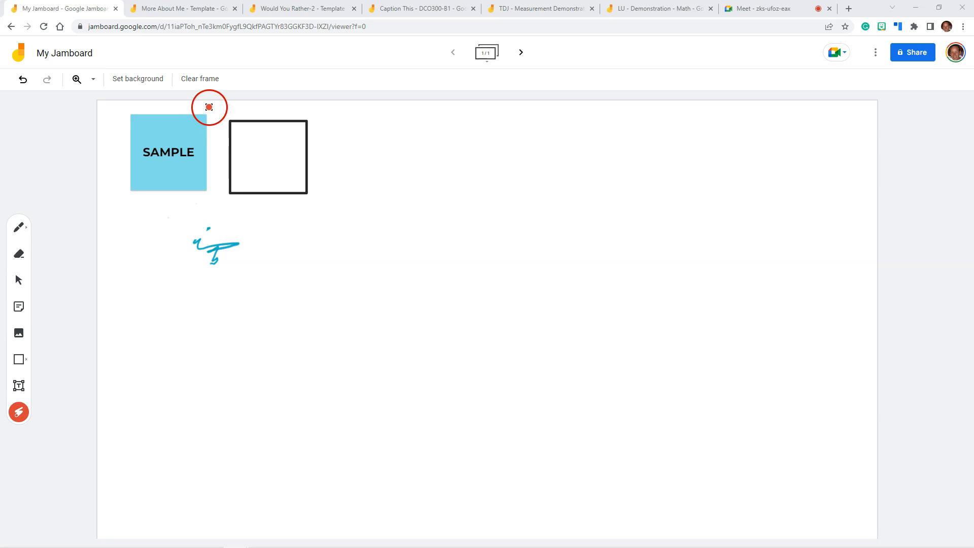
# Step: Switch to the More About Me - Template Jam and inspect the background and the question text box on frame 2
pyautogui.click(171, 9)
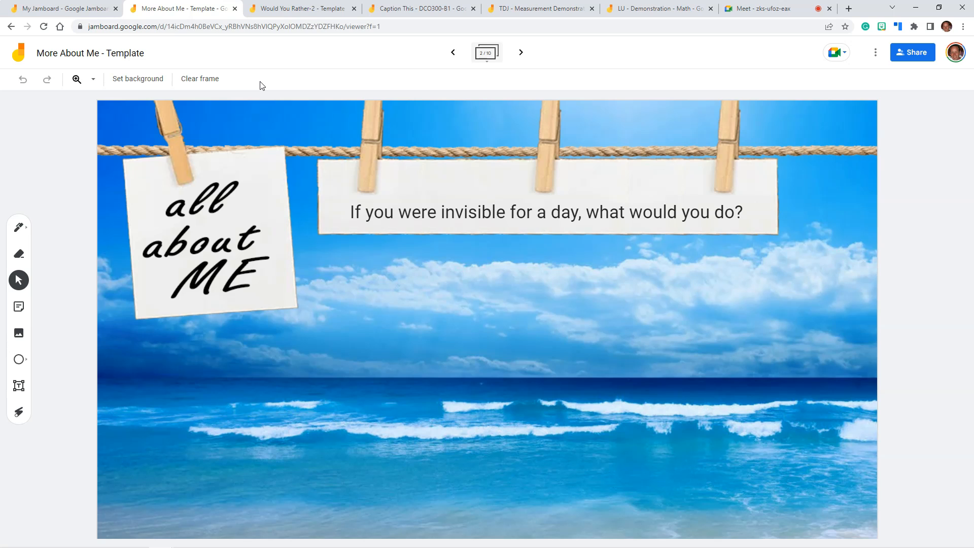
pyautogui.click(132, 275)
pyautogui.click(661, 374)
pyautogui.click(483, 207)
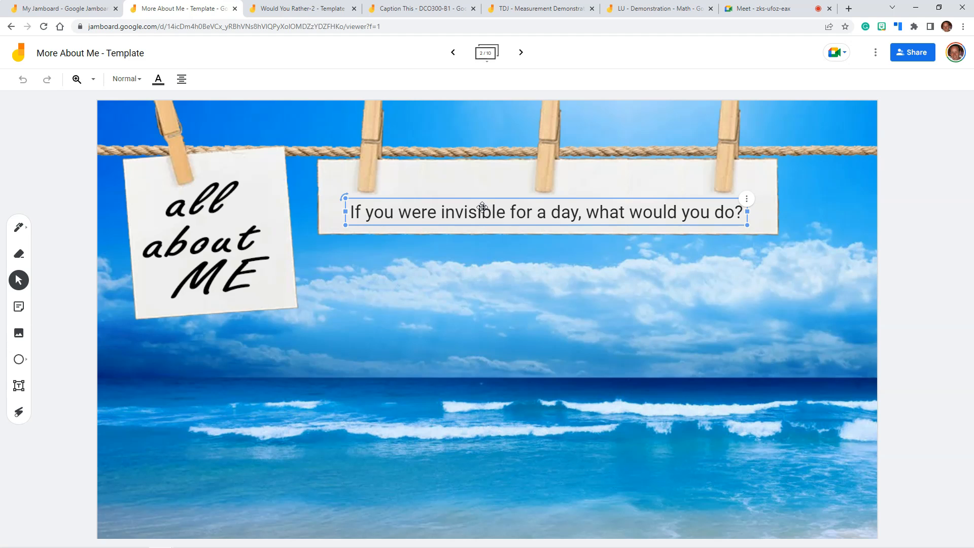
pyautogui.click(491, 160)
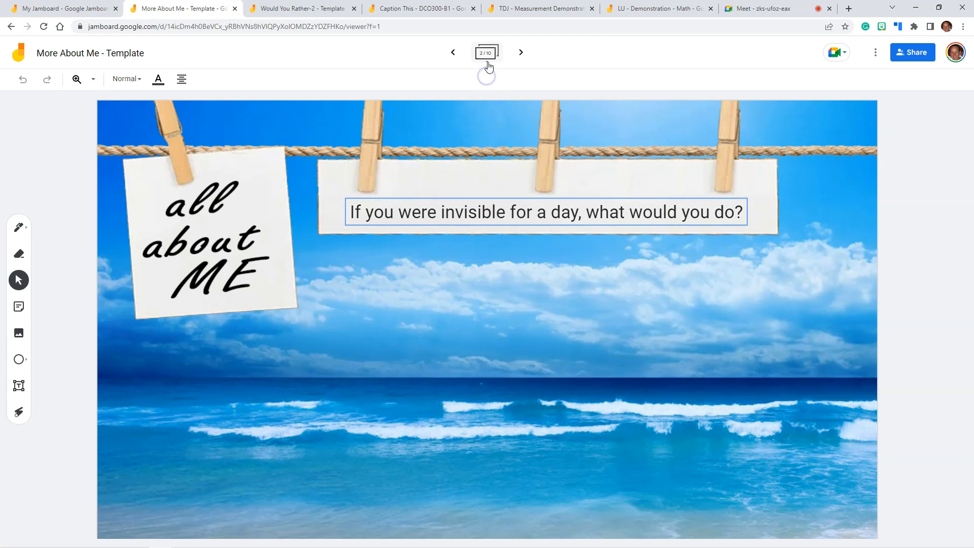